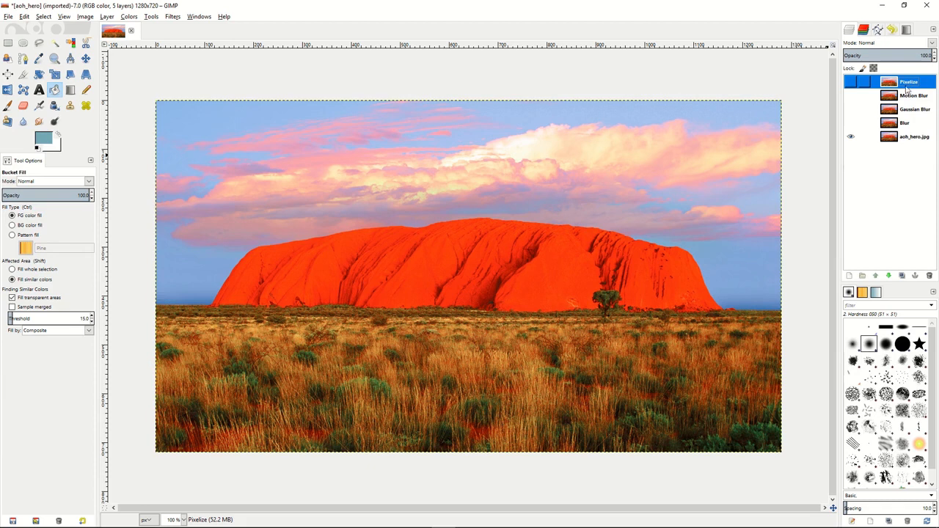
Step: Show the Blur layer, apply the basic Blur filter to it, and toggle its visibility to compare it with the original
left_click(907, 123)
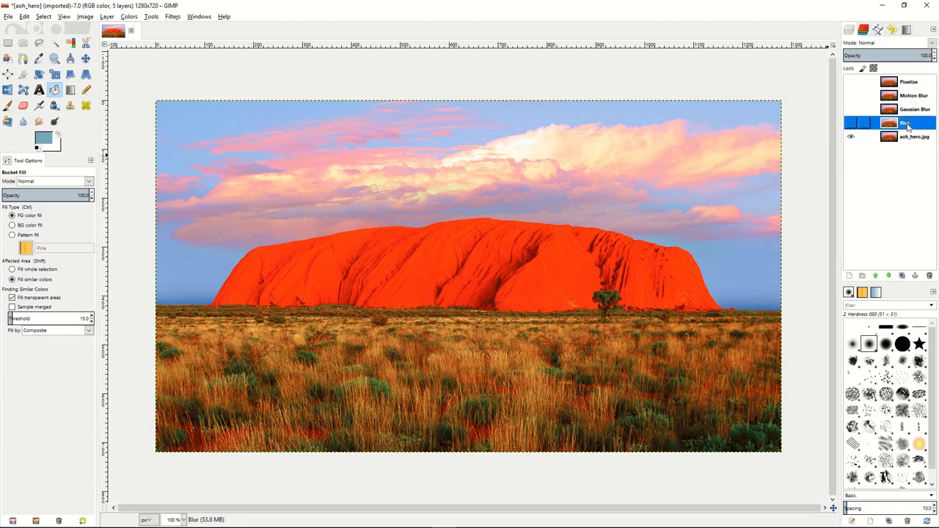
left_click(850, 125)
left_click(174, 17)
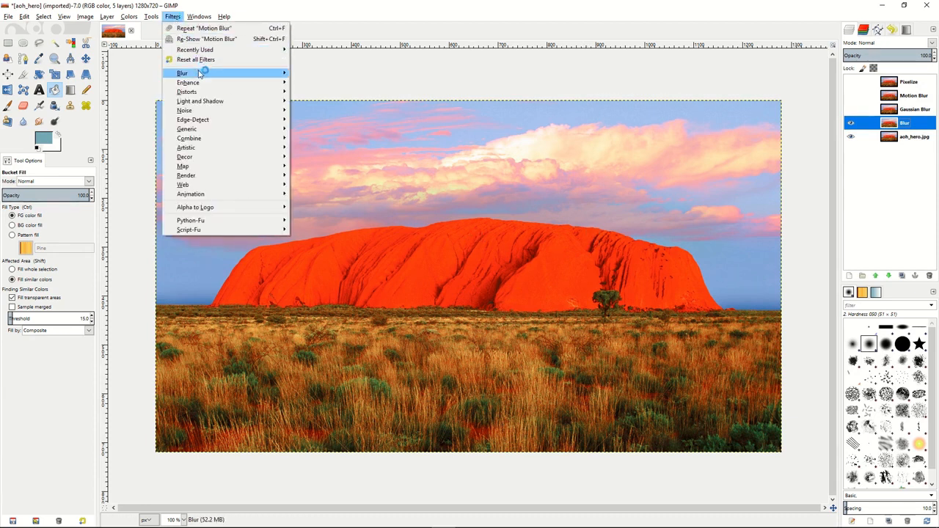
mouse_move(202, 73)
left_click(315, 78)
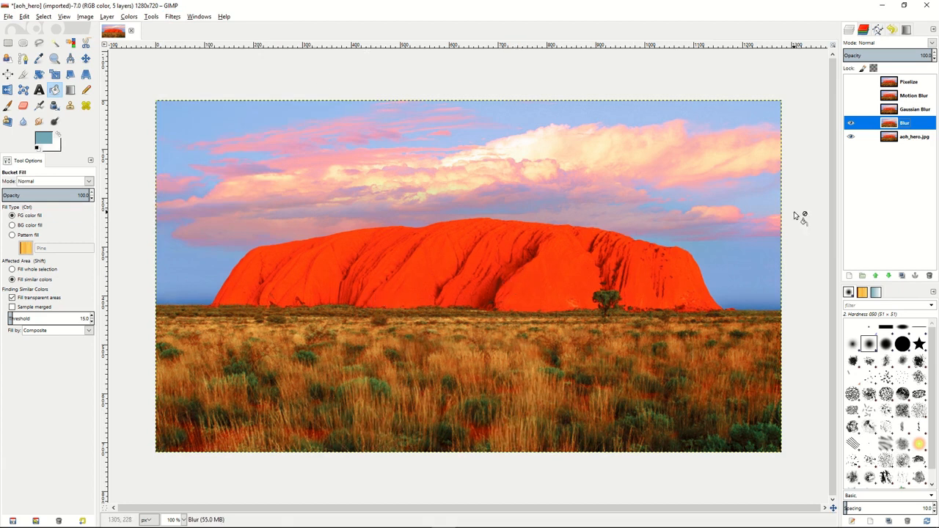
left_click(851, 123)
left_click(851, 124)
Step: Show the Gaussian Blur layer and apply a Gaussian Blur with a 13 px radius both ways, using the RLE method
left_click(913, 110)
left_click(851, 110)
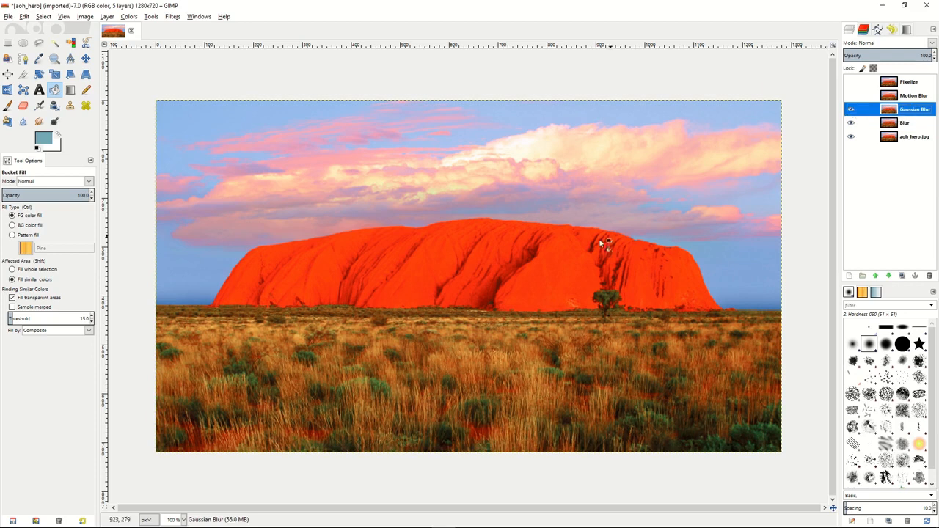
left_click(172, 16)
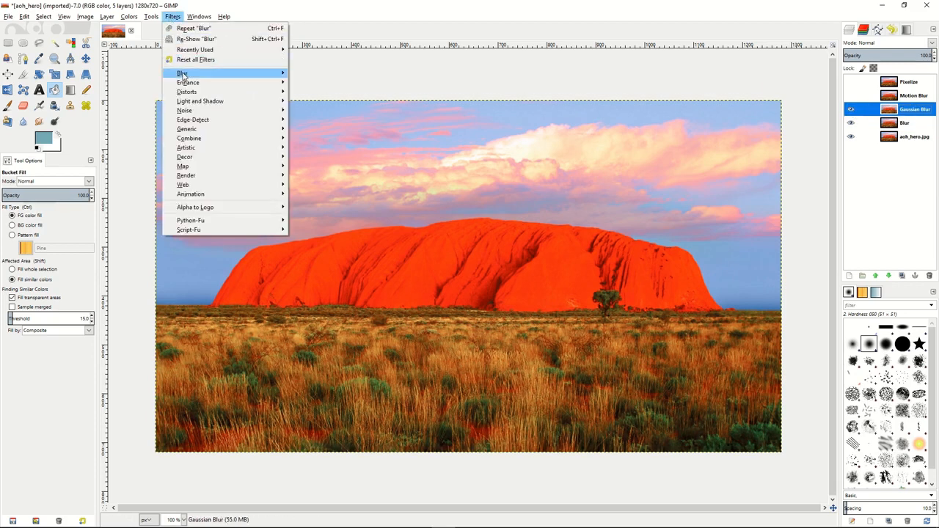
mouse_move(185, 73)
left_click(335, 83)
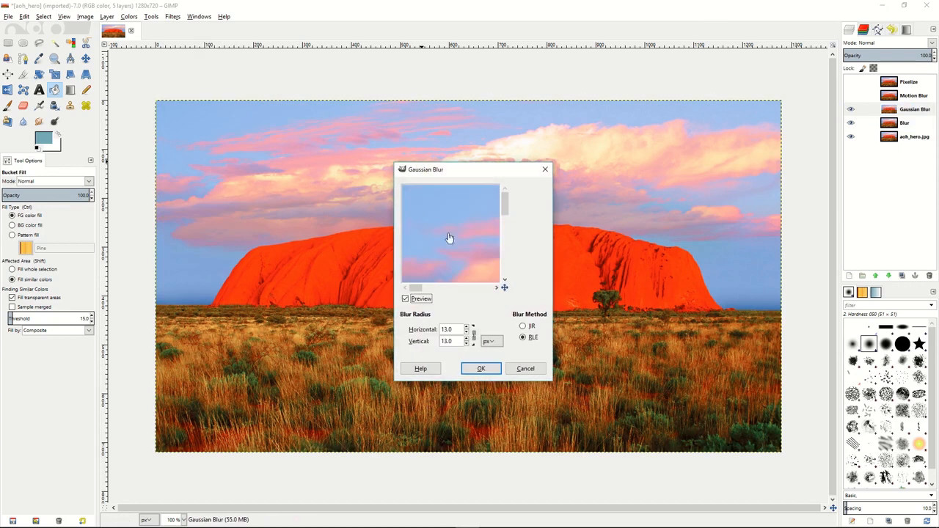
scroll(468, 332, "down", 5)
scroll(468, 332, "up", 3)
left_click(477, 369)
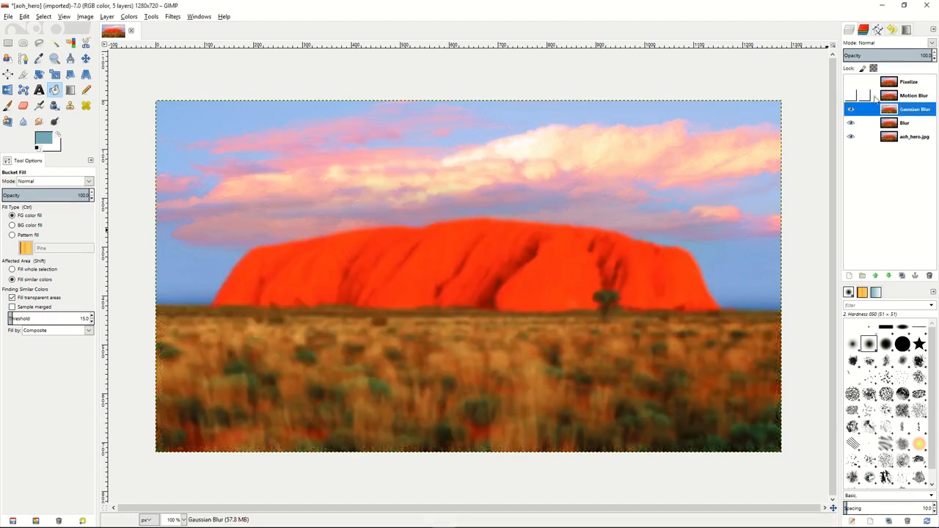
Step: Show the Motion Blur layer and apply a Motion Blur of type Zoom with a length of 28
left_click(910, 96)
left_click(851, 96)
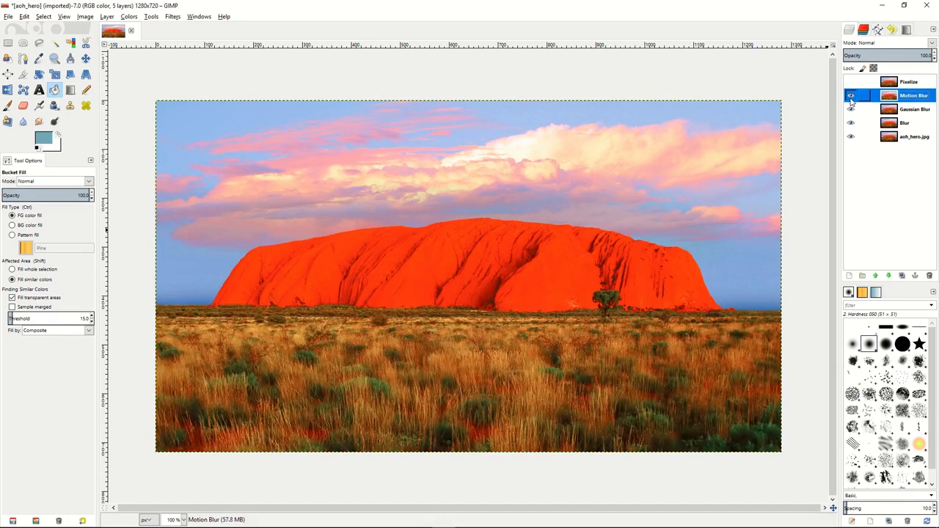
left_click(173, 17)
mouse_move(191, 73)
left_click(367, 95)
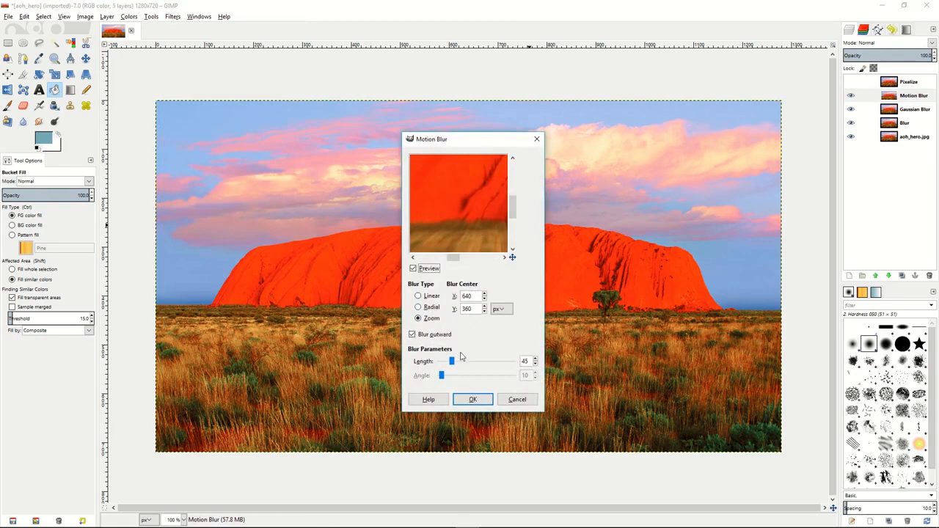
left_click_drag(452, 361, 447, 361)
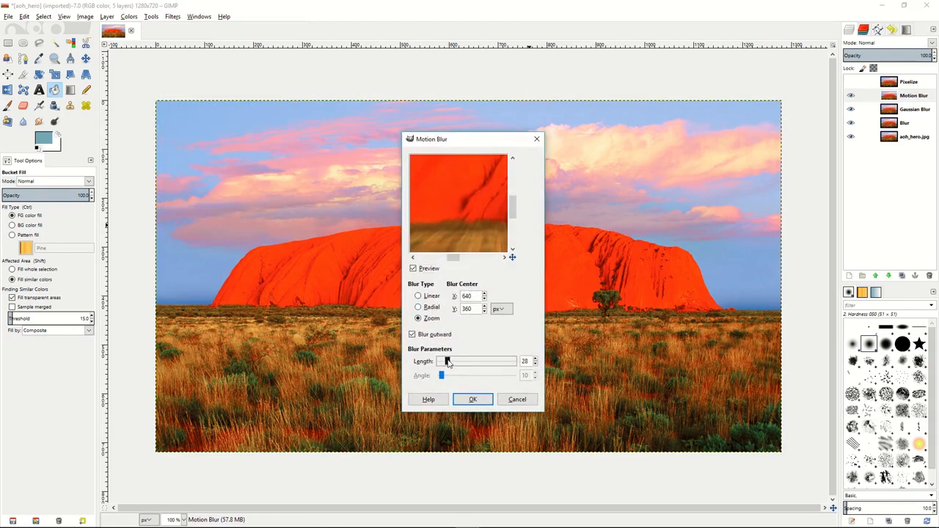
left_click(474, 399)
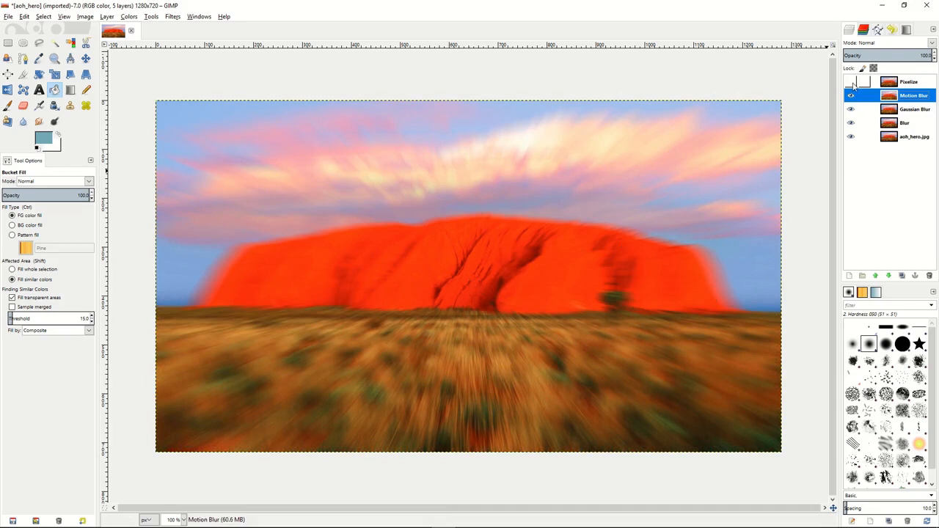
Step: Show the Pixelize layer and apply the Pixelize filter with a pixel width and height of 7 px
left_click(851, 93)
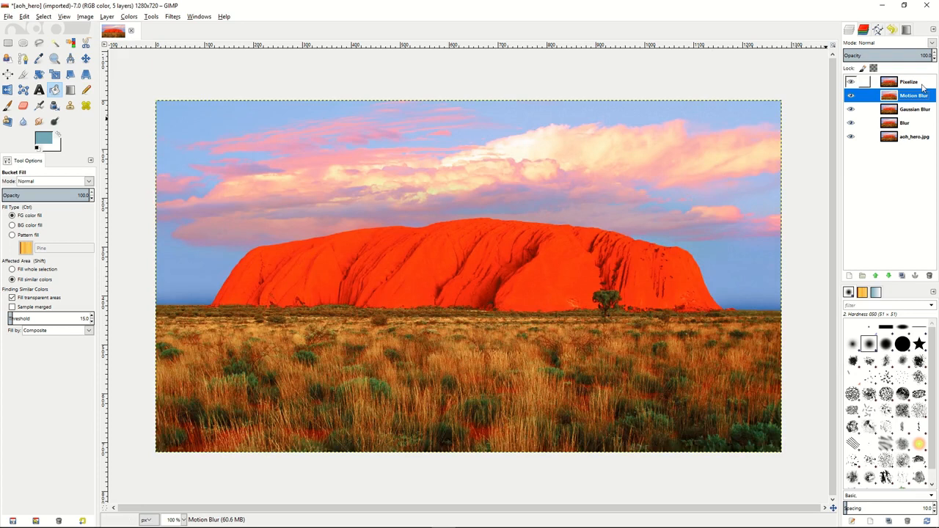
left_click(922, 84)
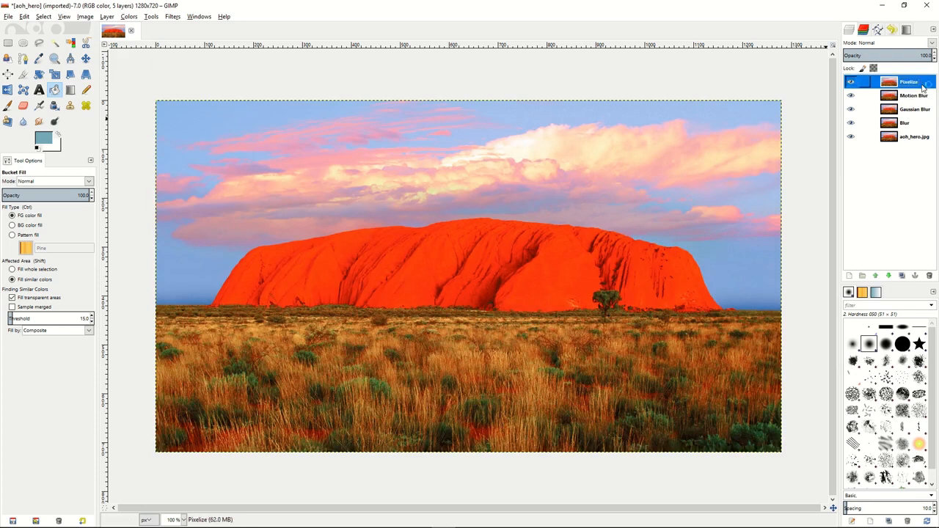
left_click(172, 18)
mouse_move(195, 73)
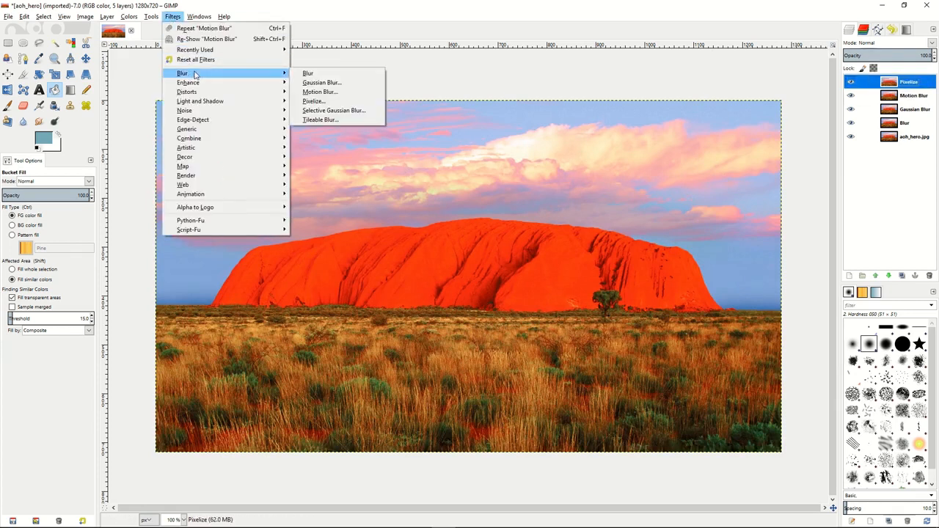
left_click(328, 101)
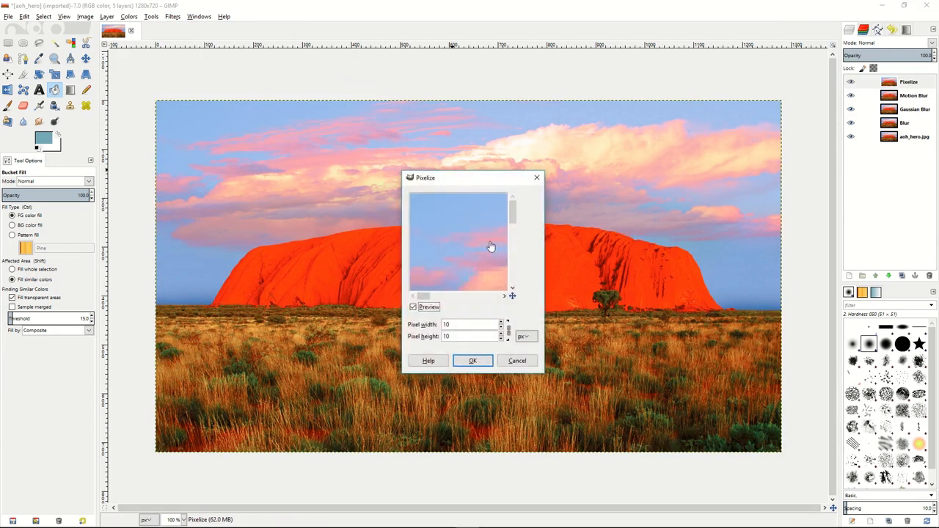
left_click_drag(467, 250, 430, 196)
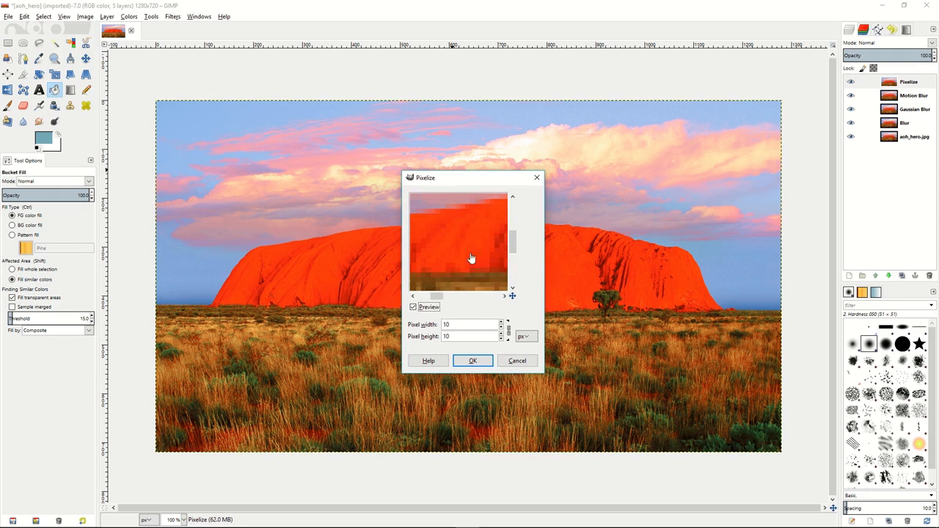
left_click(502, 327)
left_click(502, 327)
left_click(502, 327)
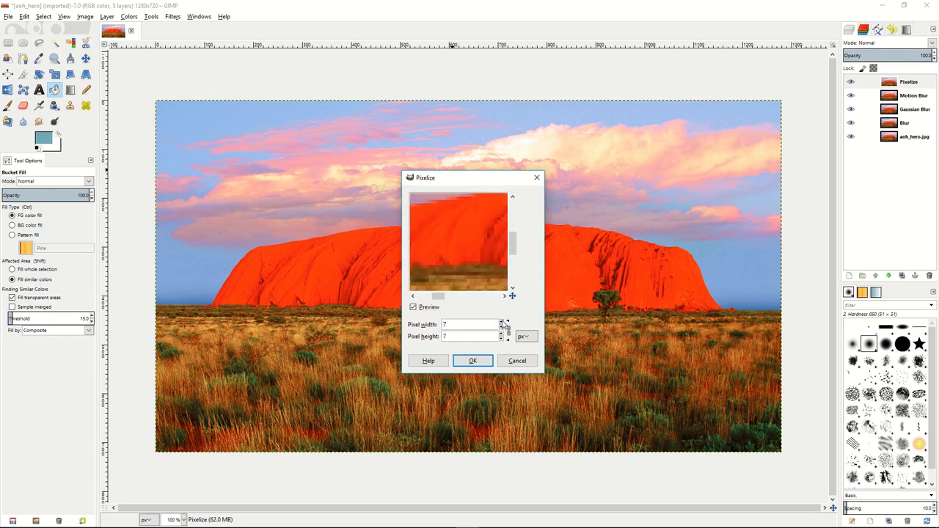
left_click(472, 361)
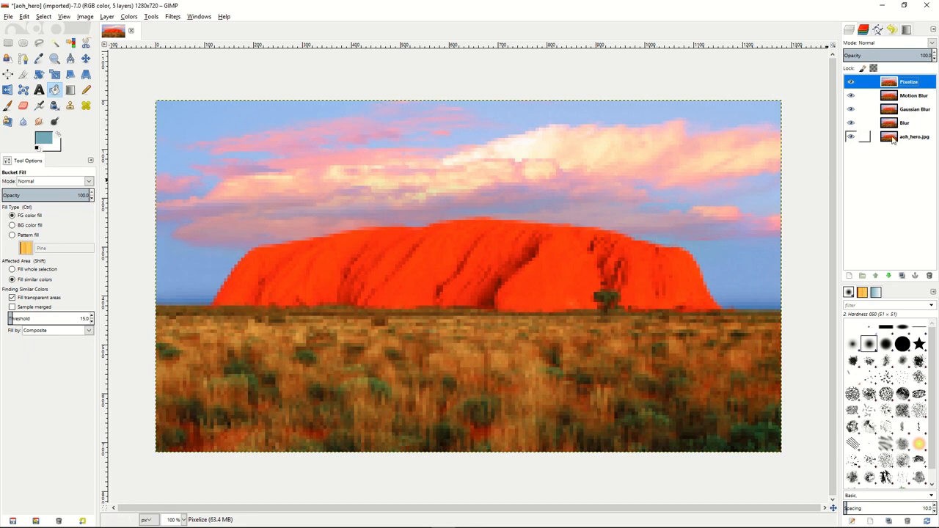
Step: Hide the Pixelize, Motion Blur and Gaussian Blur layers
left_click(851, 81)
left_click(851, 95)
left_click(851, 109)
Step: Lower the Blur layer's opacity to about 46.7, then hide that layer
left_click(851, 123)
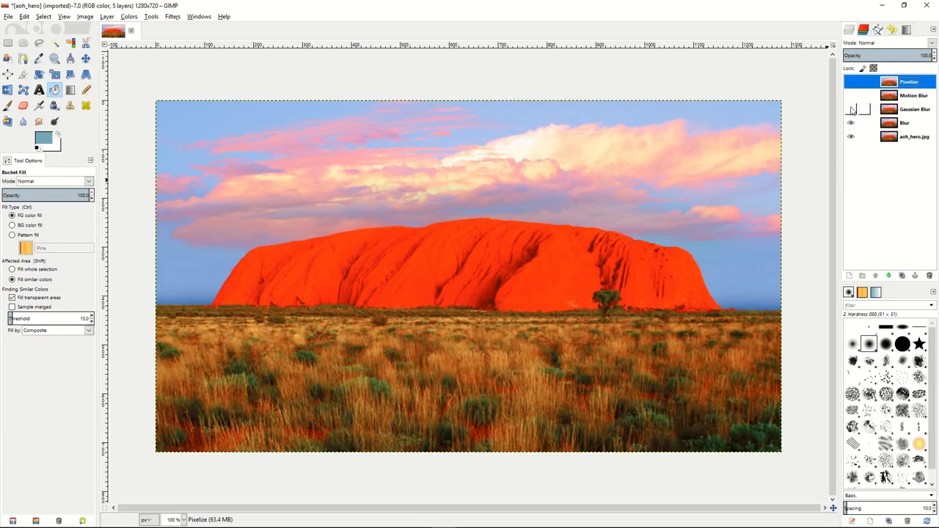
left_click(896, 125)
left_click(851, 122)
left_click_drag(909, 56, 884, 56)
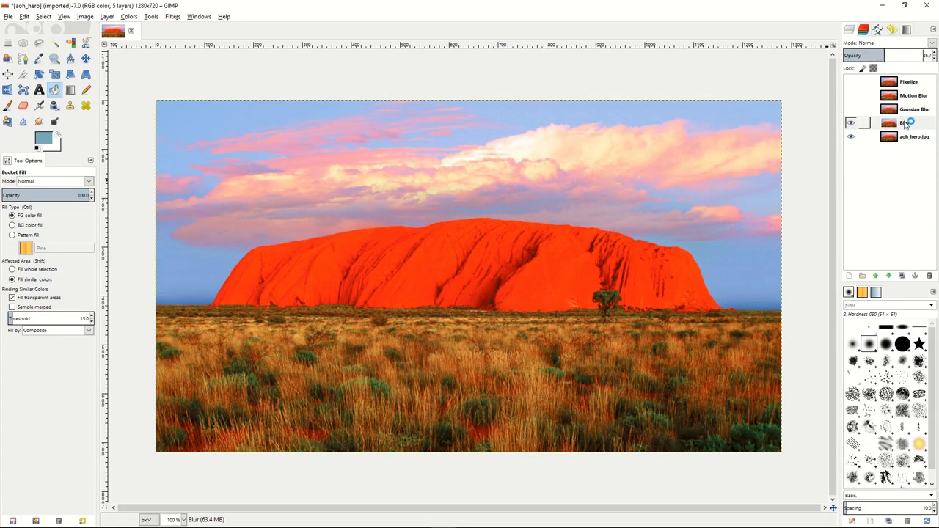
left_click(851, 125)
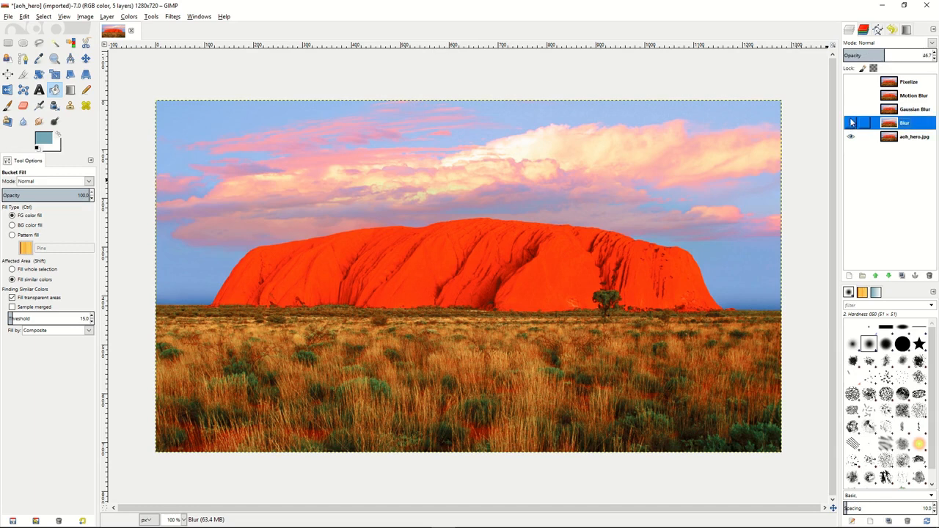
Step: Show the Gaussian Blur layer, reduce its opacity to about 56, and hide it again
left_click(909, 110)
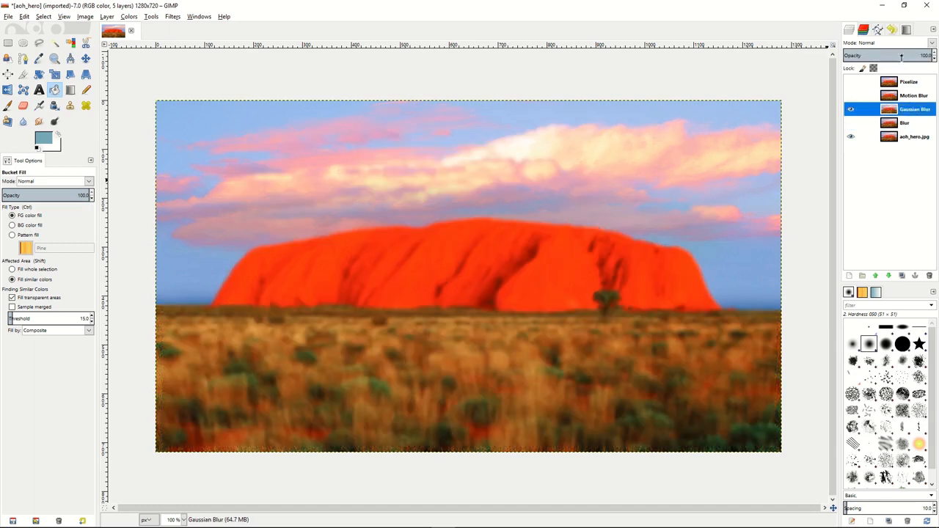
left_click_drag(909, 53, 892, 54)
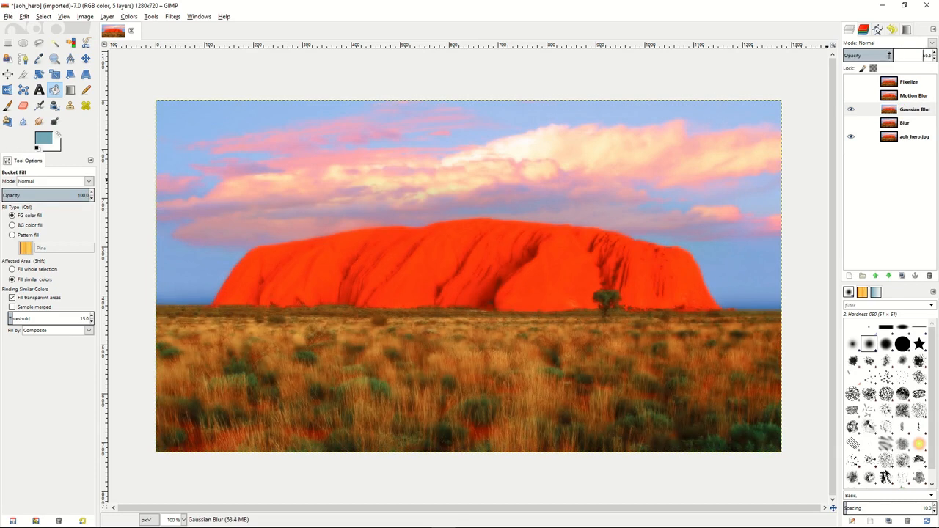
left_click(851, 109)
Step: Show the Motion Blur layer, reduce its opacity to about 49.5, and hide it again
left_click(853, 96)
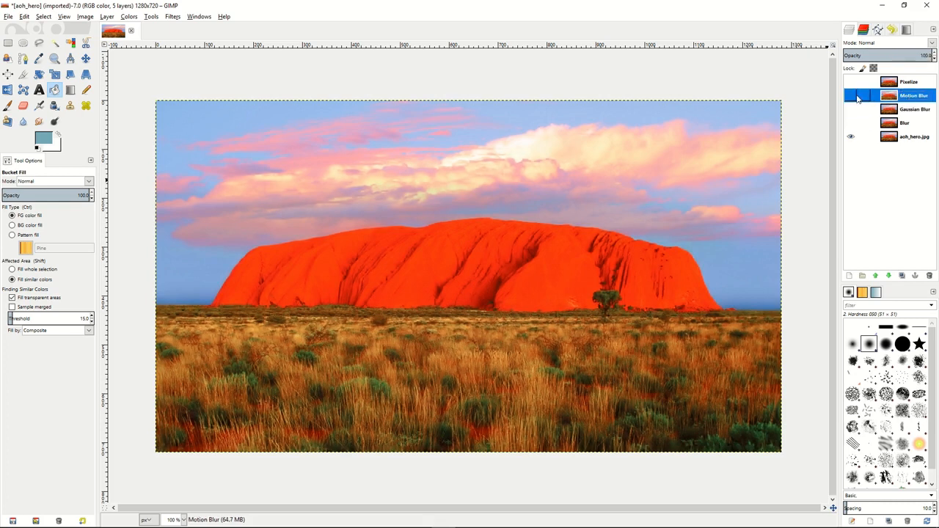
left_click_drag(909, 55, 888, 57)
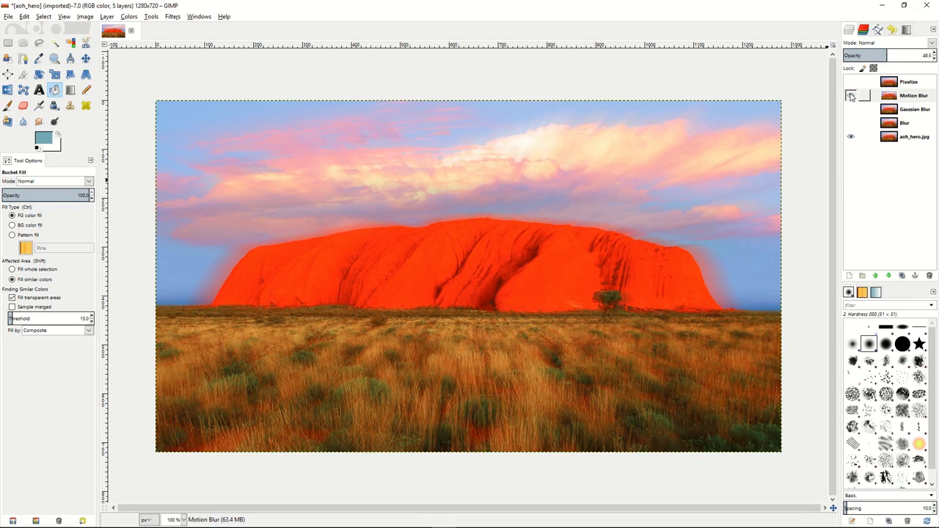
left_click(851, 96)
Step: Show the Pixelize layer and set its opacity to 100
left_click(906, 82)
left_click(850, 82)
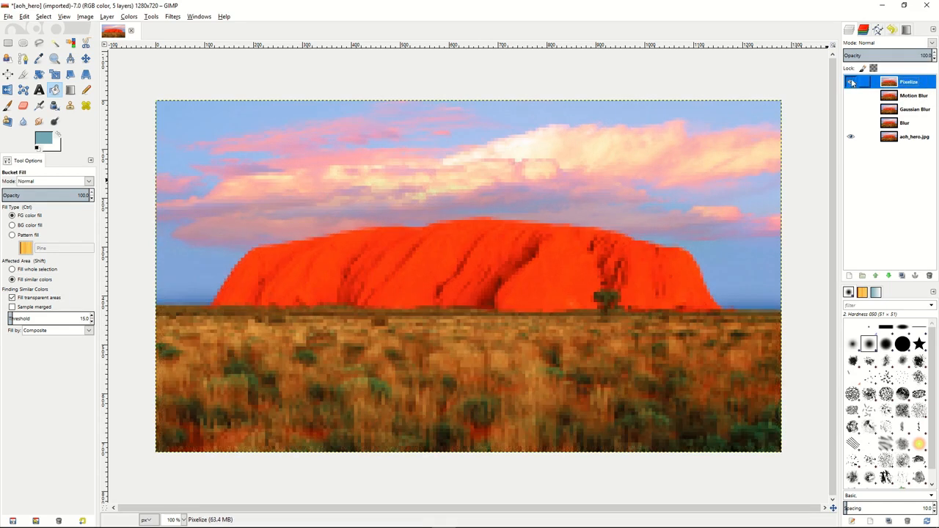
left_click_drag(892, 55, 934, 55)
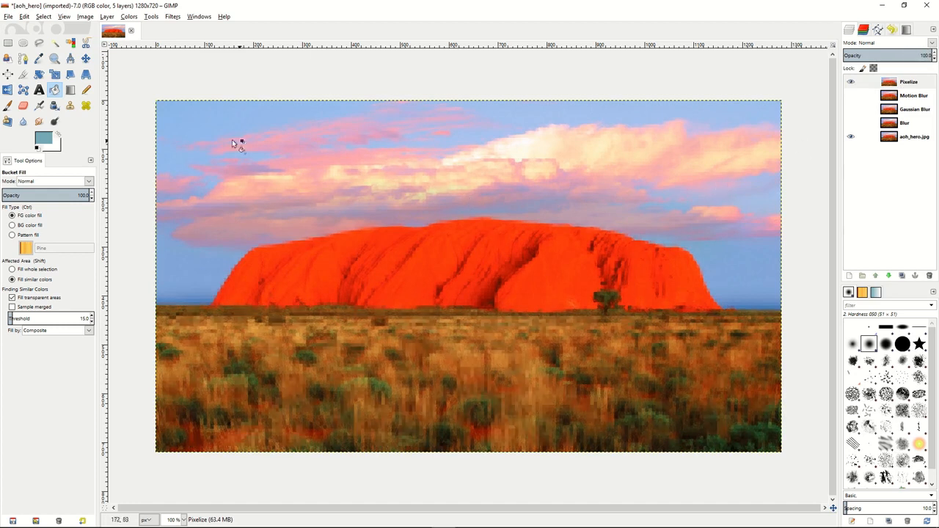
Step: Select a rectangle about 1239 × 677 px just inside the image edges and add an inverted layer mask from that selection to the Pixelize layer
left_click(8, 42)
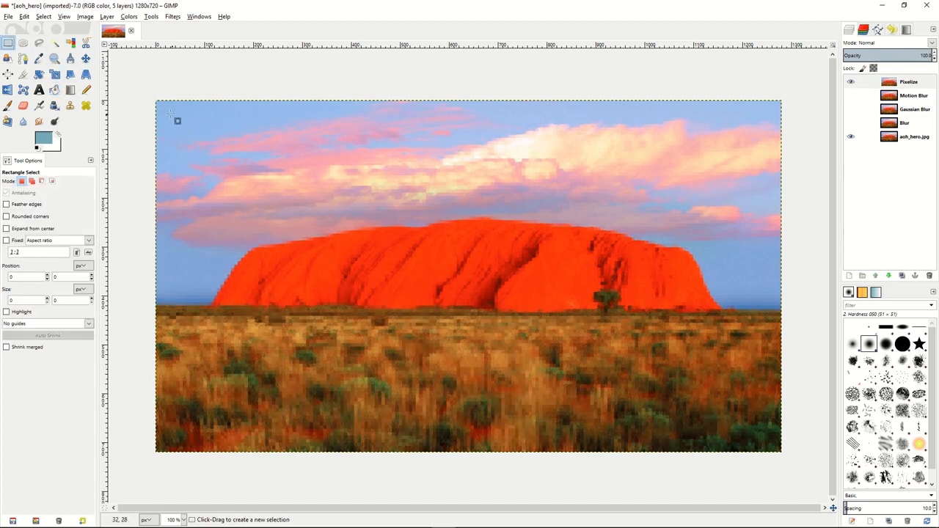
left_click_drag(171, 115, 768, 440)
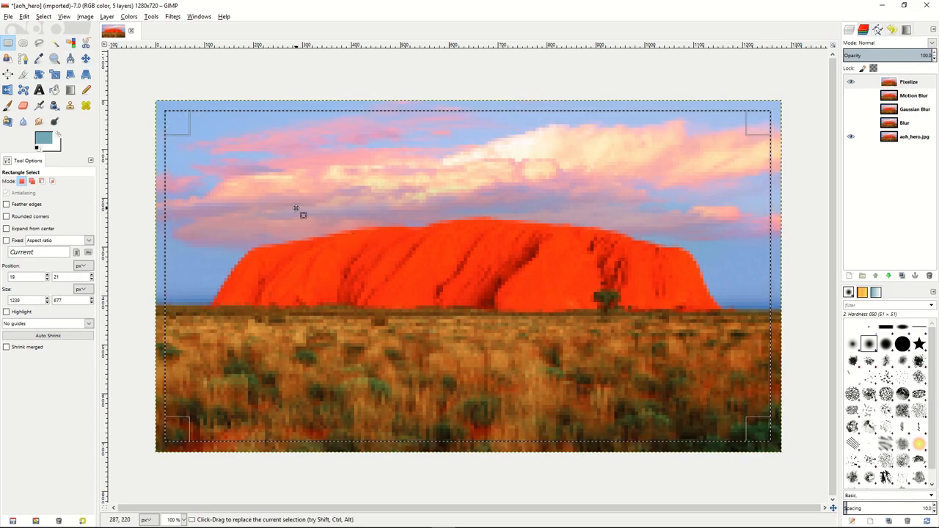
left_click(923, 86)
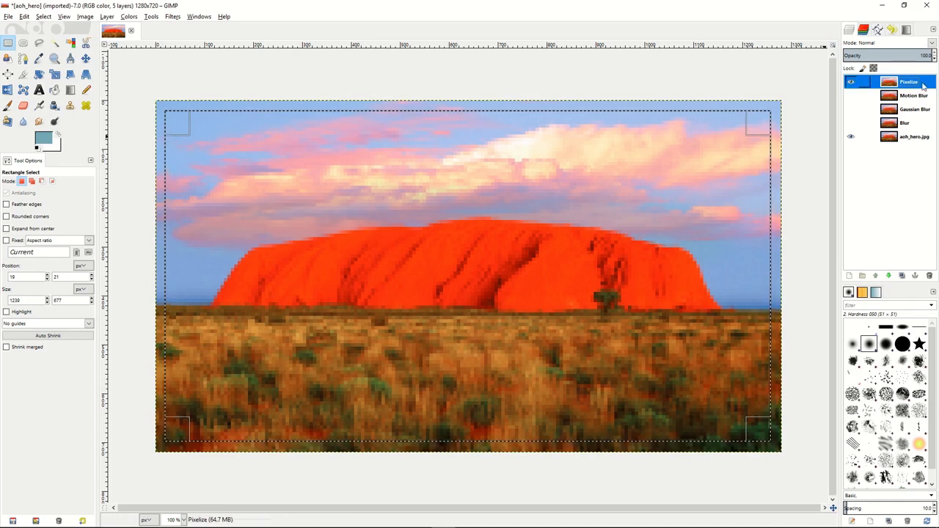
right_click(923, 86)
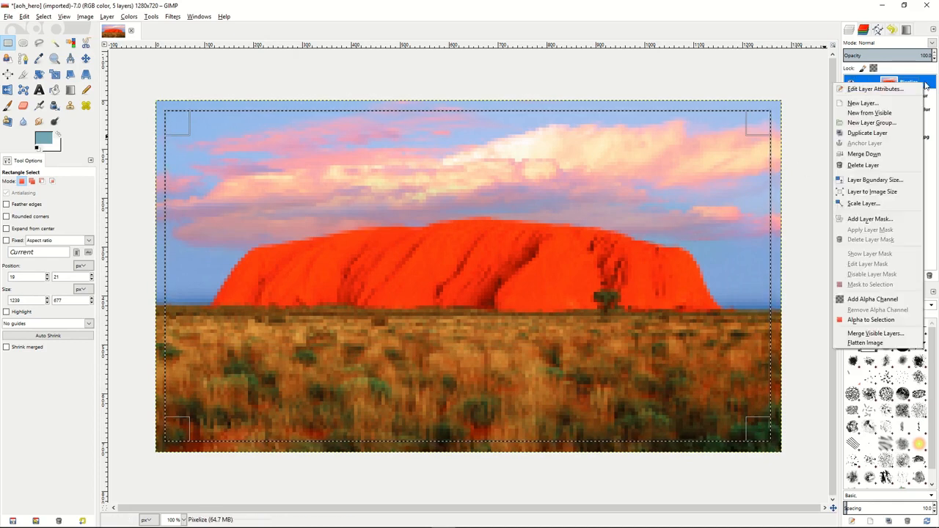
left_click(873, 219)
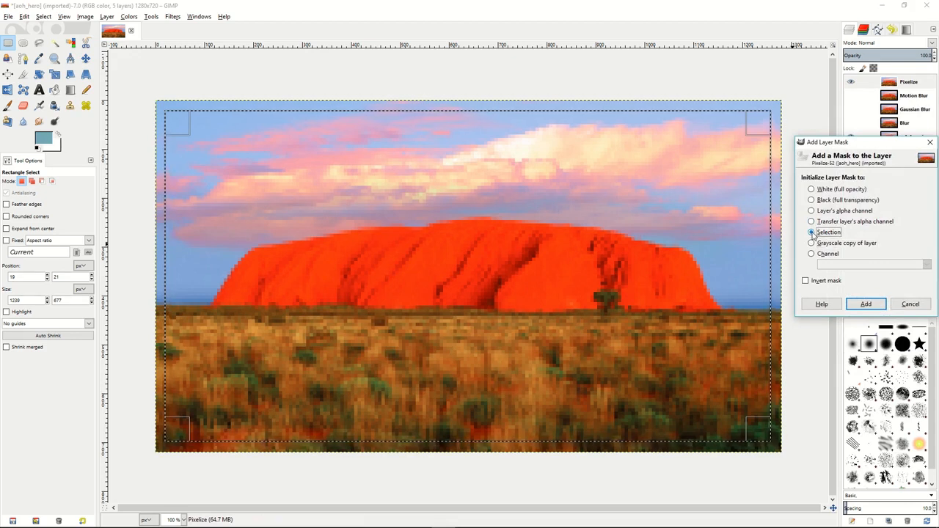
left_click(806, 281)
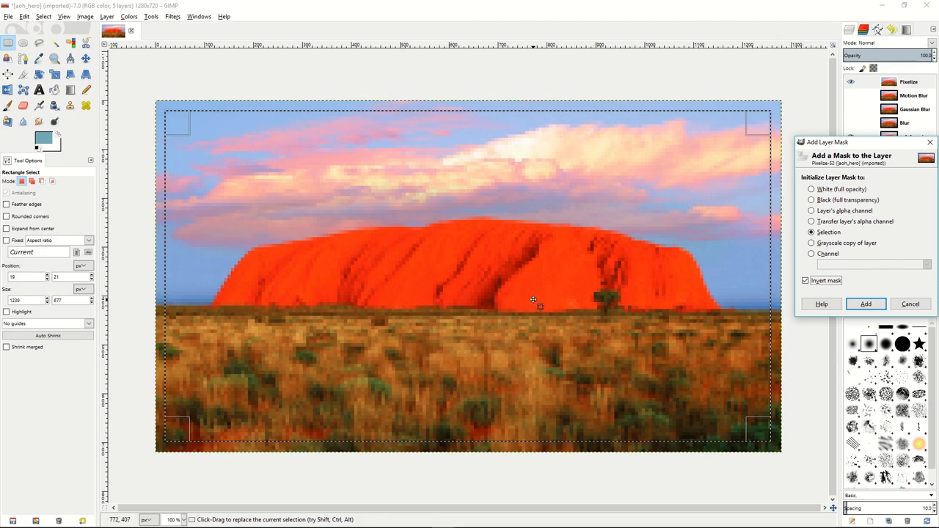
left_click(868, 307)
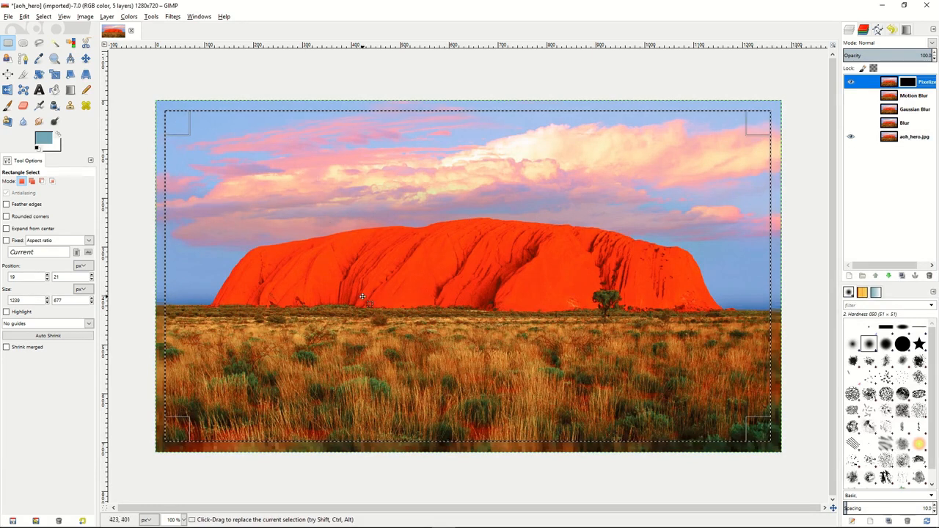
Step: Clear the rectangular selection from the image
right_click(409, 232)
mouse_move(433, 259)
left_click(499, 277)
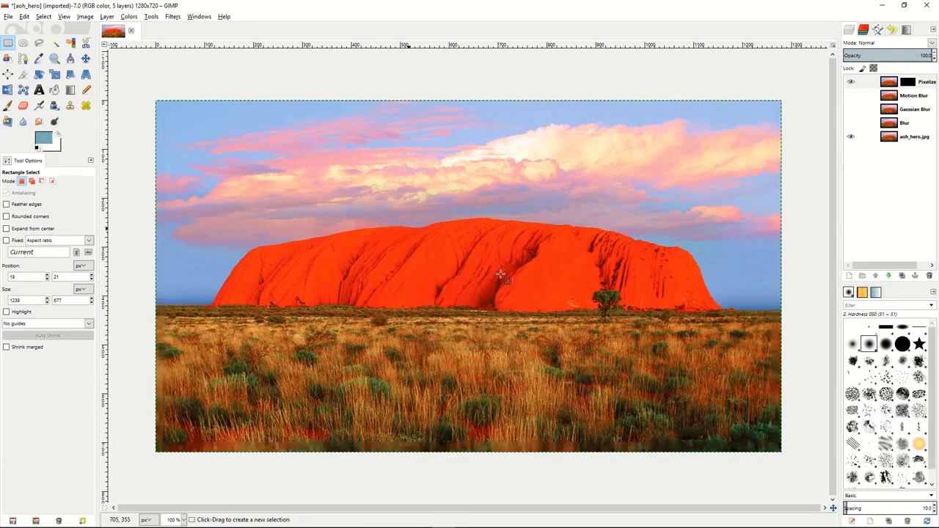